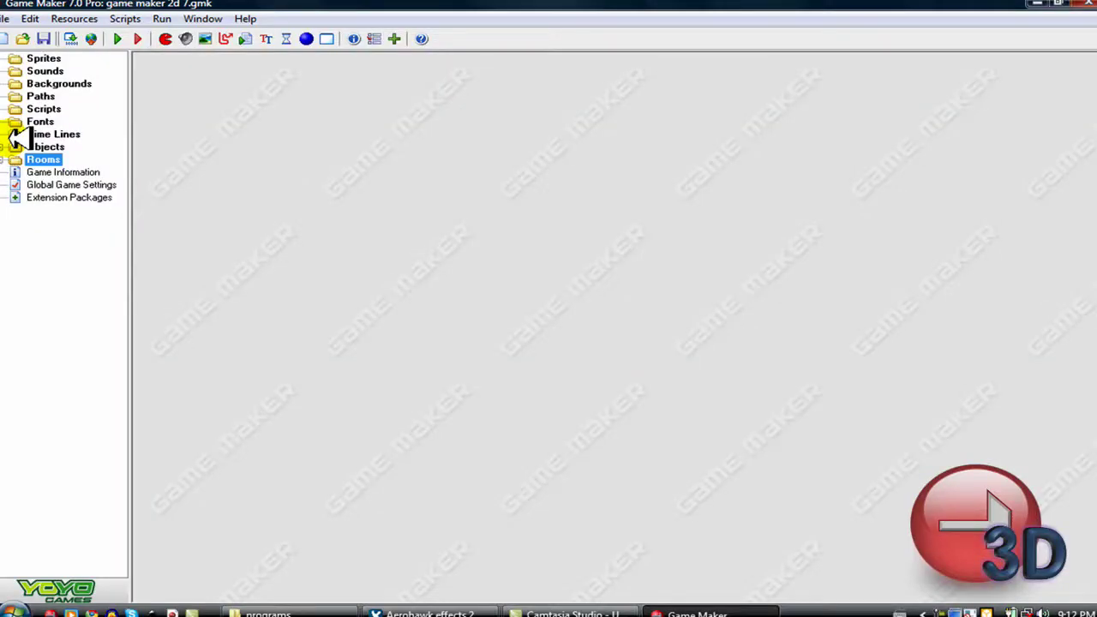
Expand the Objects folder in the resource tree to show object0
left_click(5, 146)
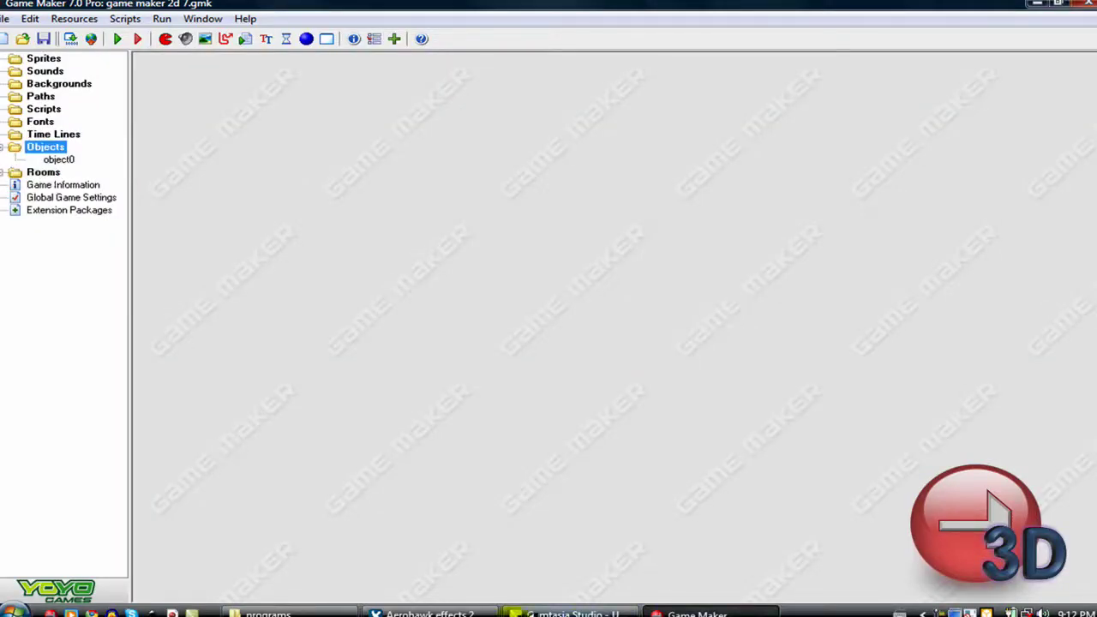
In Aerohawk, switch the particle shape from Pixel to Spark and set the colour to pink
left_click(437, 613)
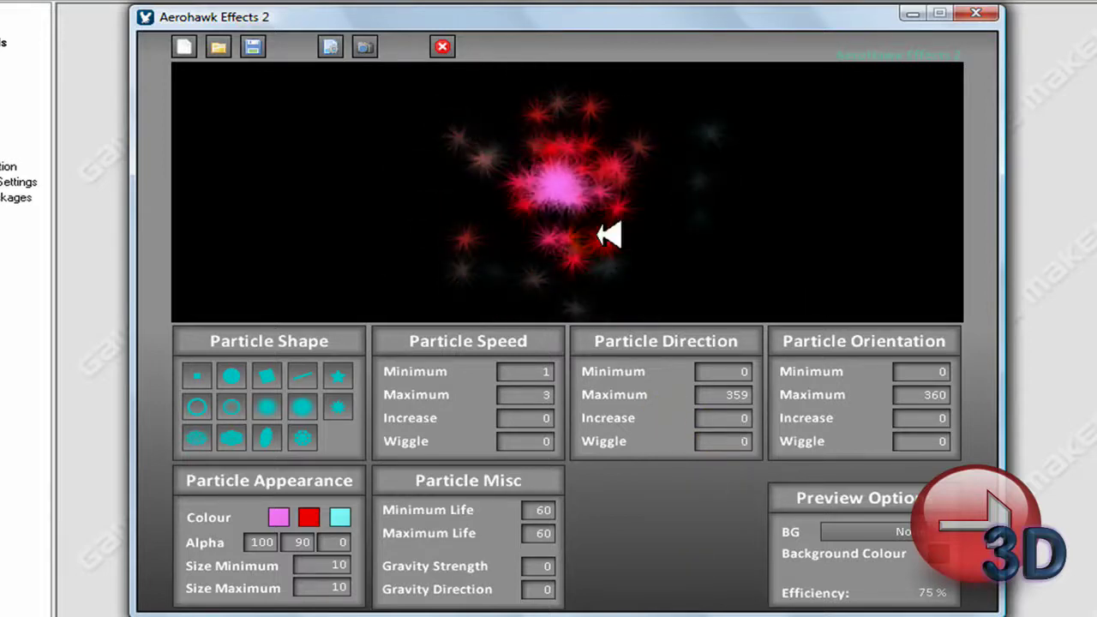
left_click(205, 375)
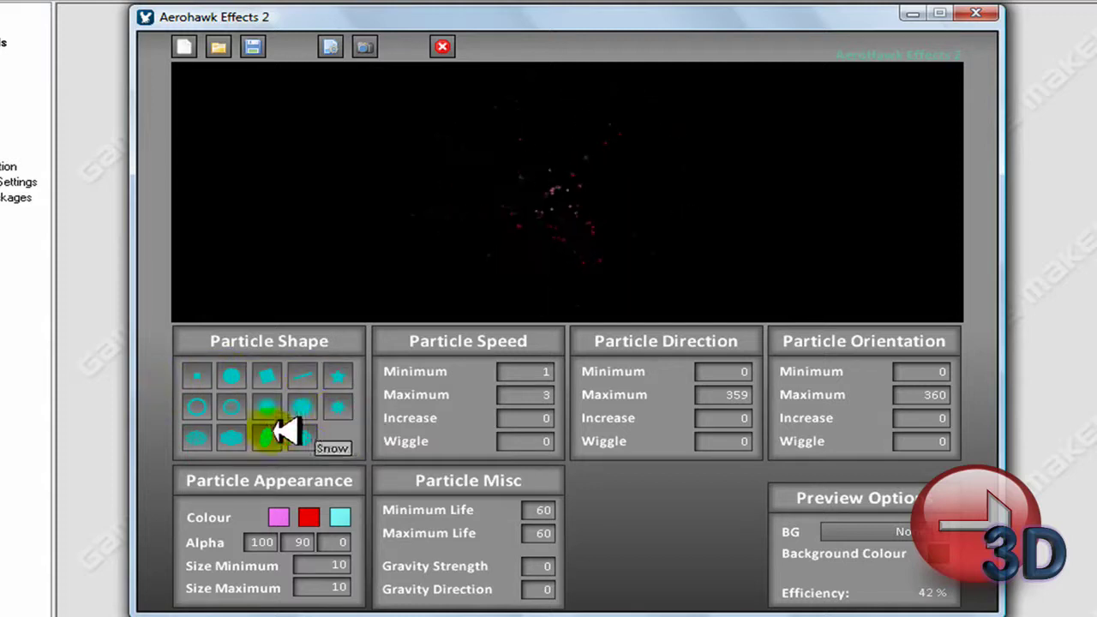
left_click(350, 411)
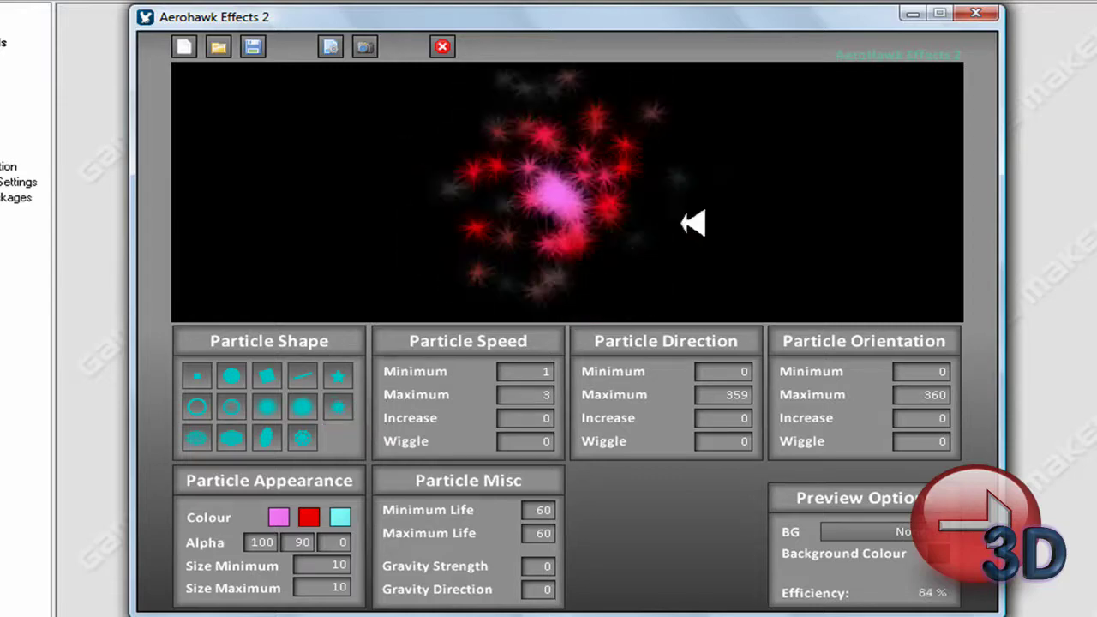
left_click(525, 377)
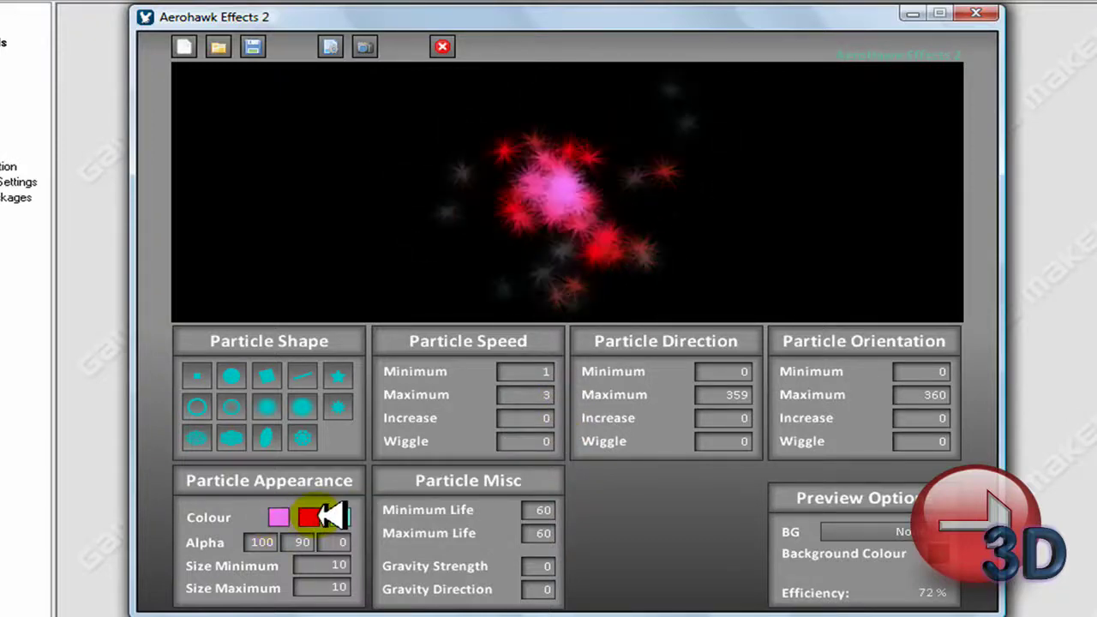
left_click(287, 517)
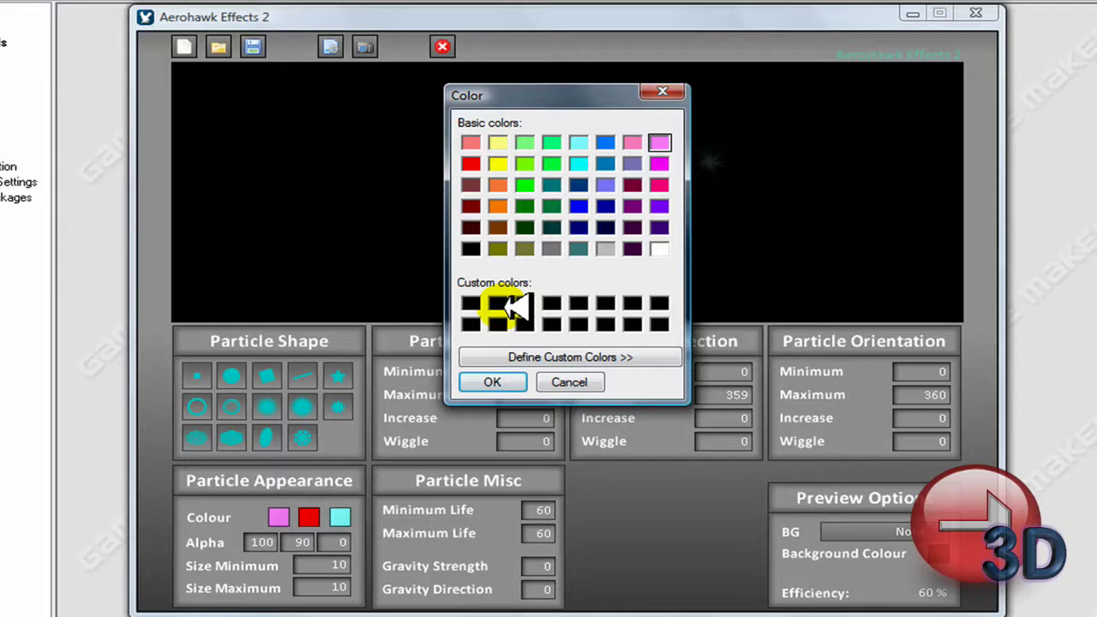
left_click(495, 383)
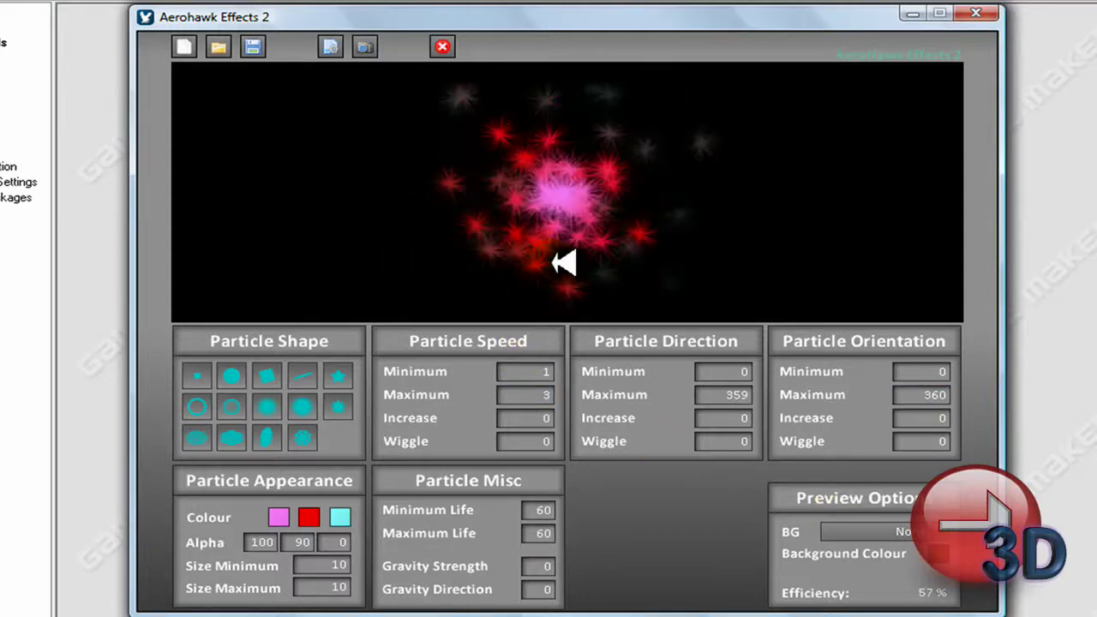
left_click(339, 47)
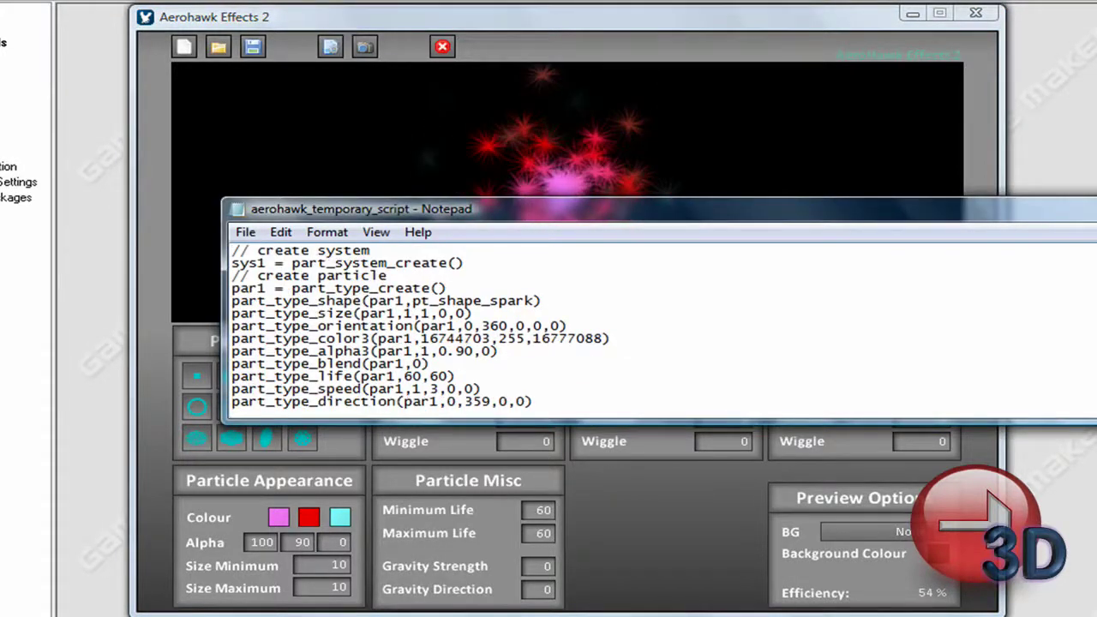
scroll(600, 326, "down", 3)
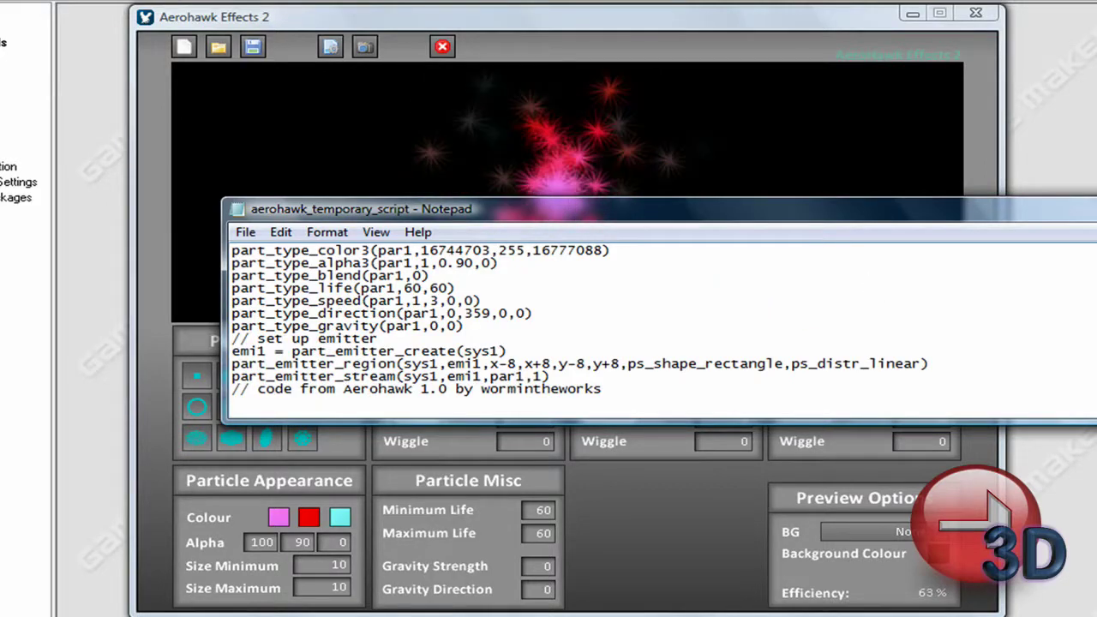
key("alt+F4")
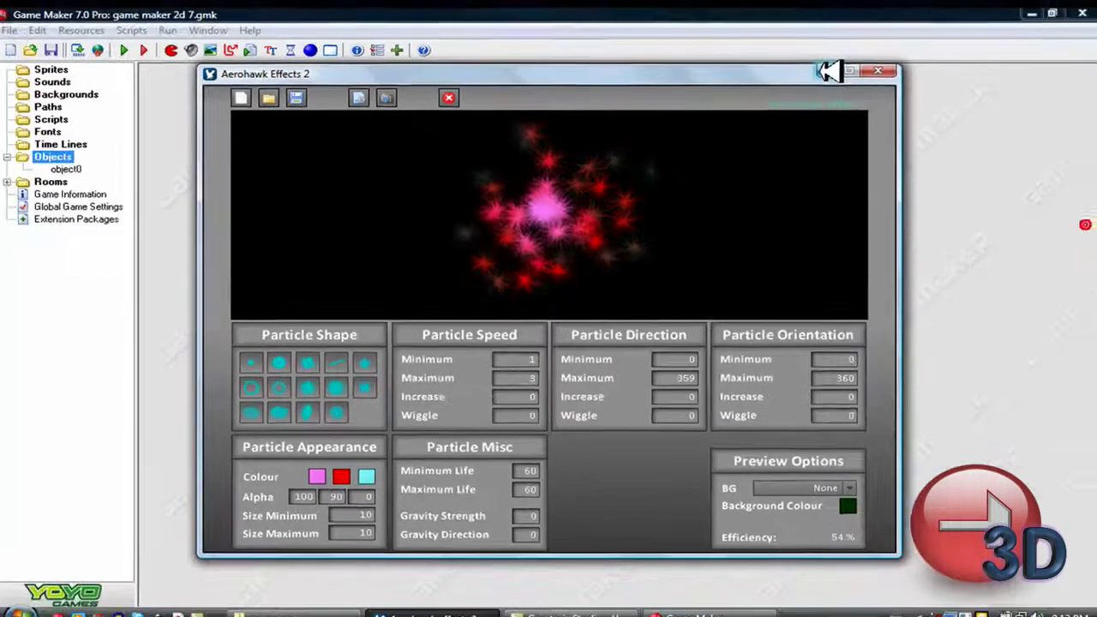
Open object0's maximized properties and save the particle system code in its Create event
left_click(840, 71)
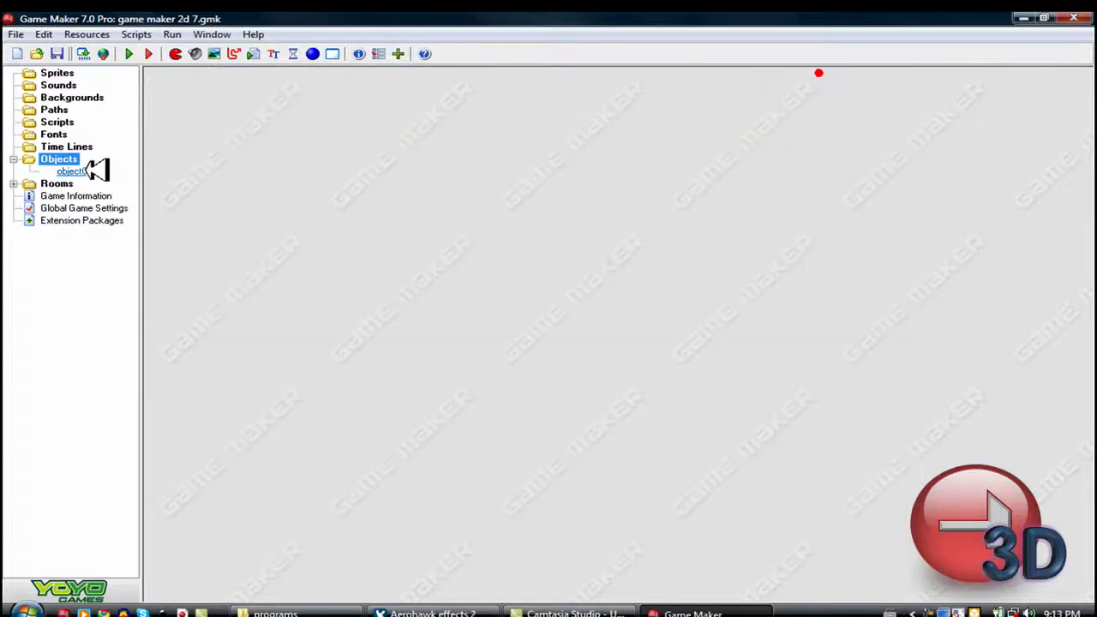
double_click(85, 171)
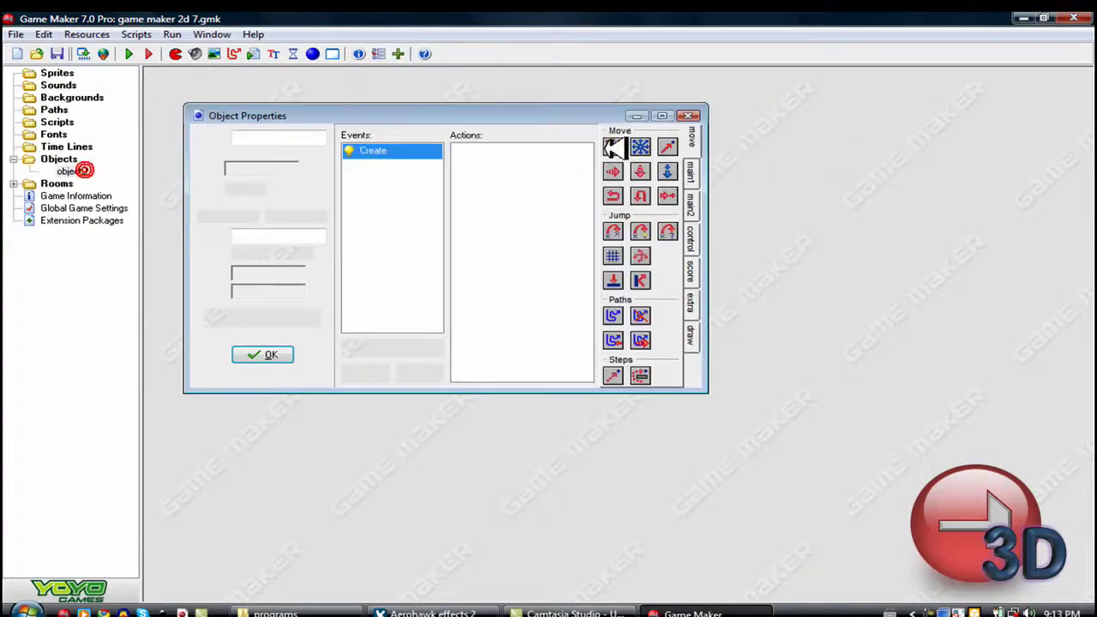
left_click(662, 117)
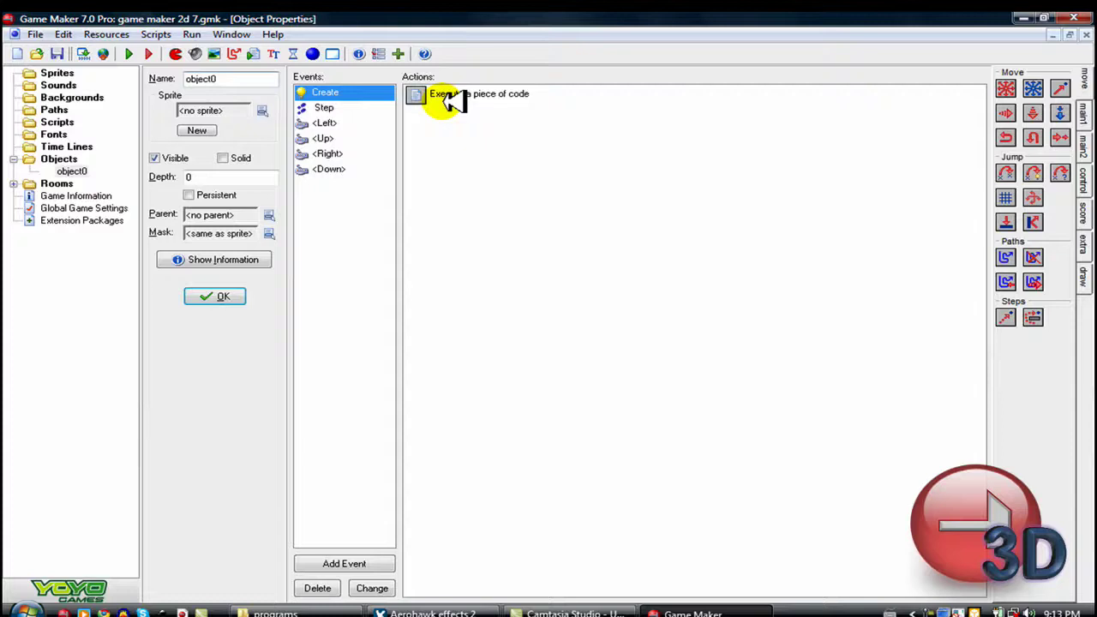
double_click(457, 96)
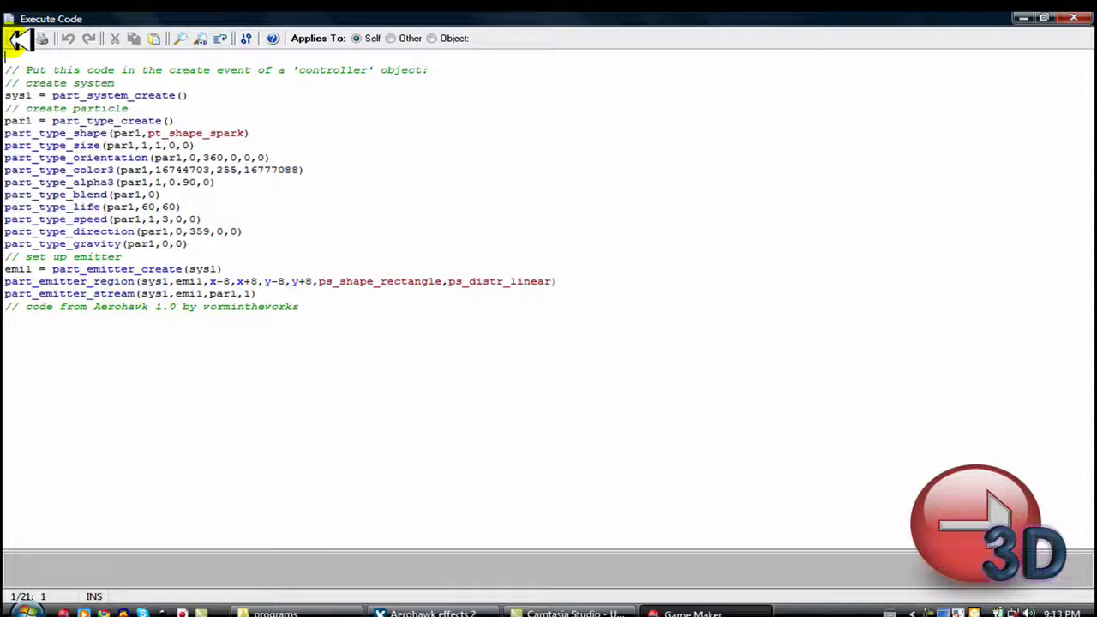
left_click(17, 39)
left_click(330, 107)
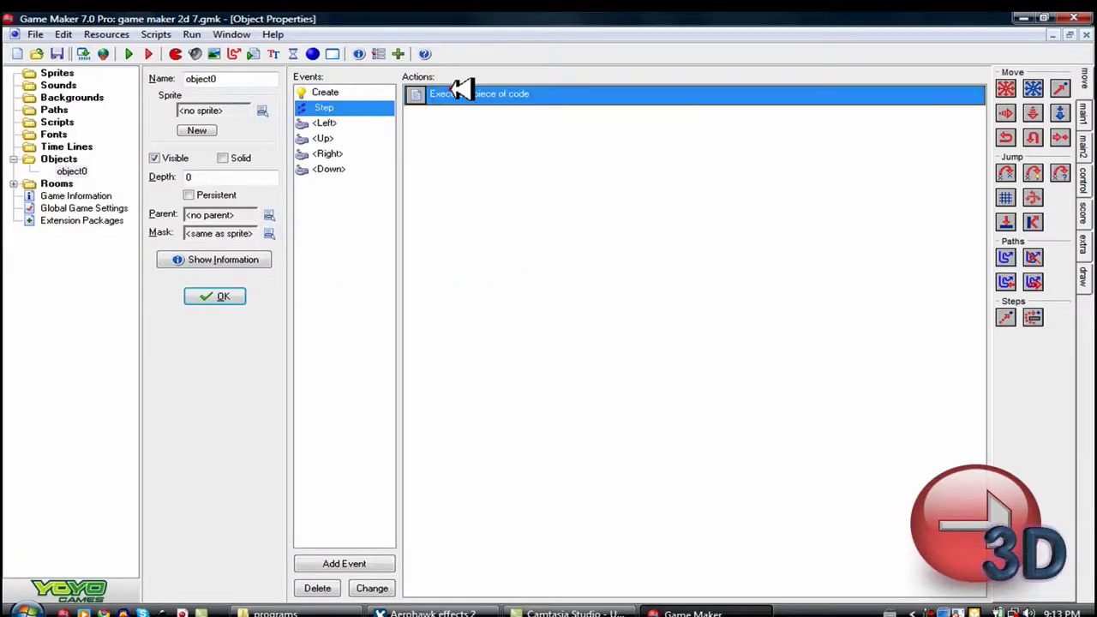
Save the part_emitter region and stream code in object0's Step event
double_click(419, 93)
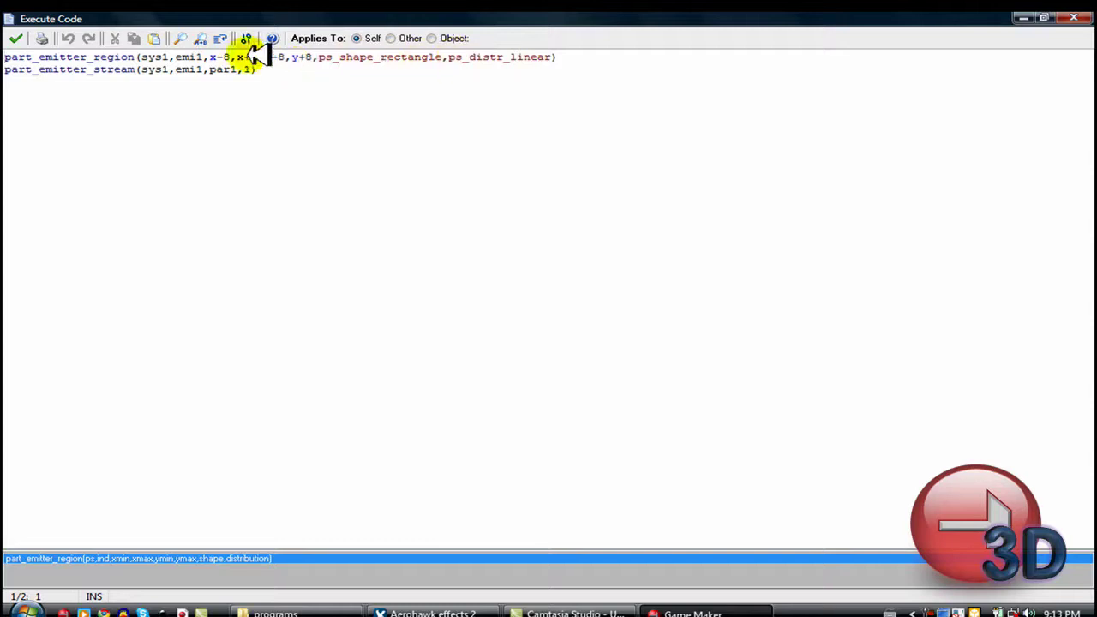
left_click(27, 34)
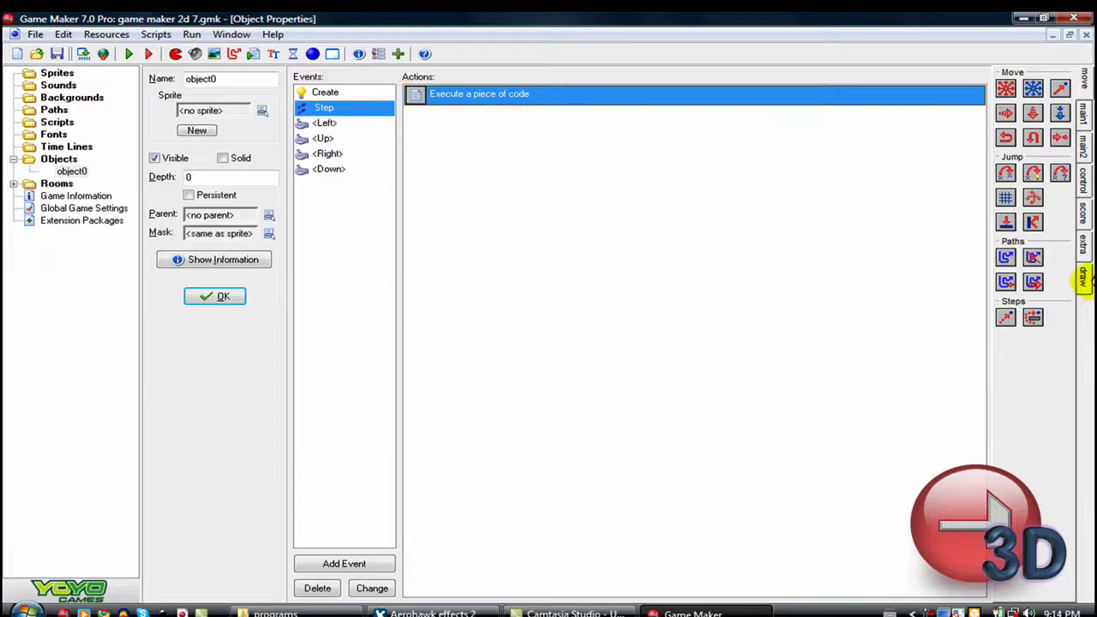
Show the particle and CD action tab, then reopen object0's Step code, leaving it unchanged
left_click(1085, 278)
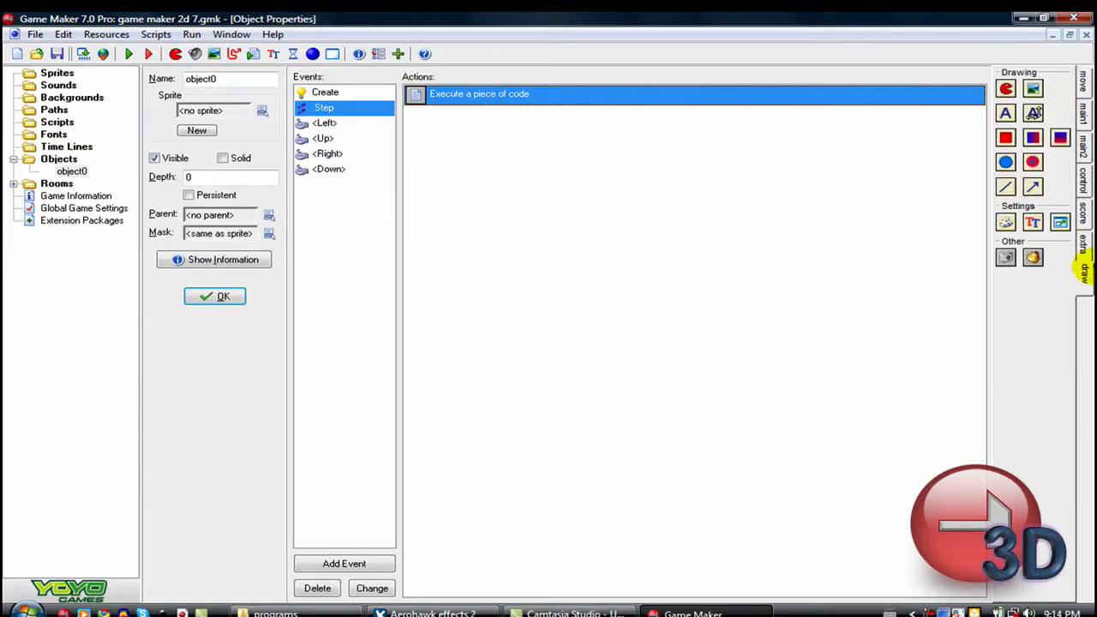
left_click(1082, 244)
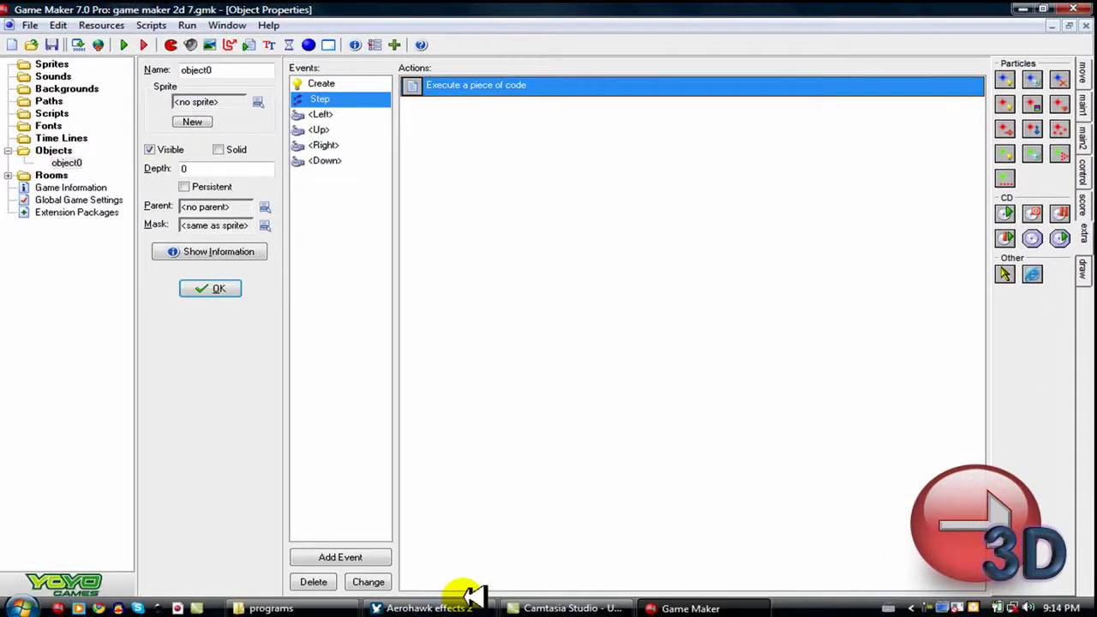
left_click(480, 605)
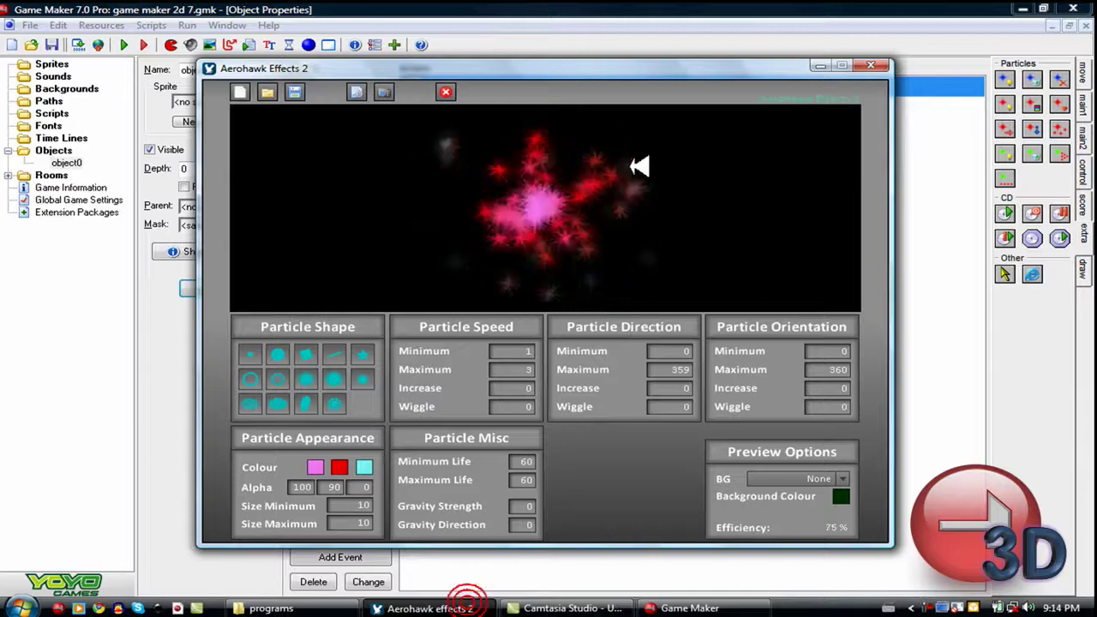
left_click(820, 66)
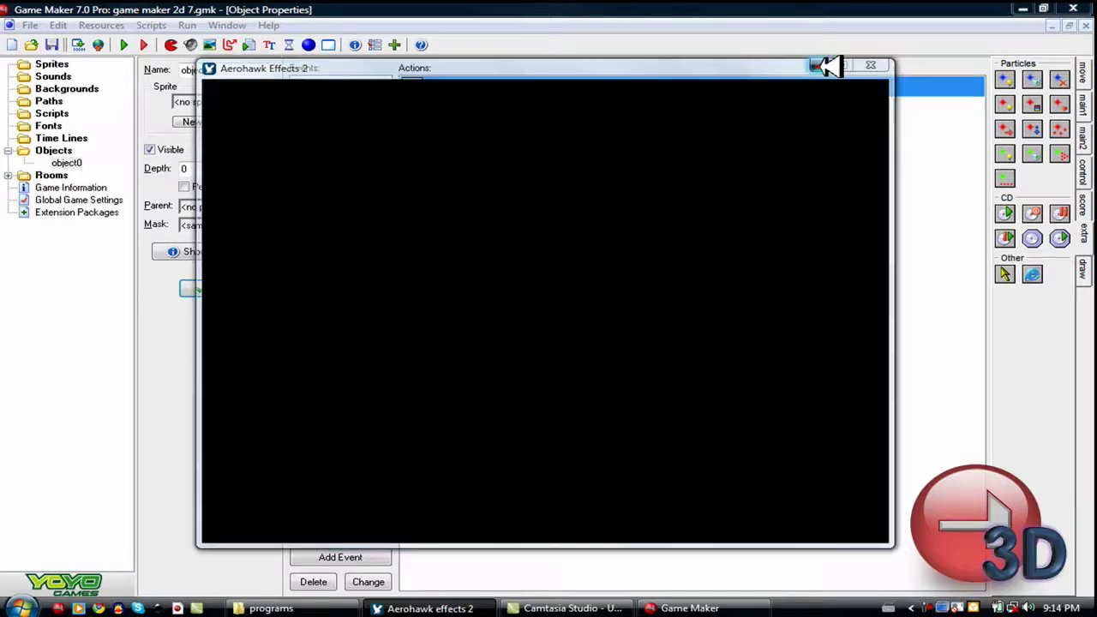
double_click(471, 85)
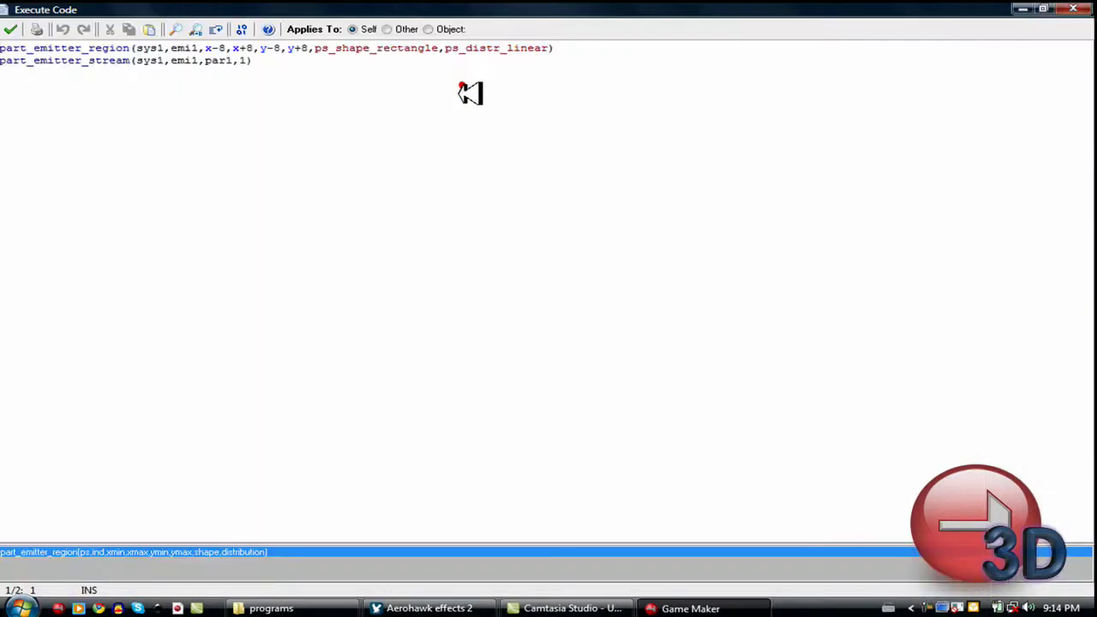
left_click(9, 28)
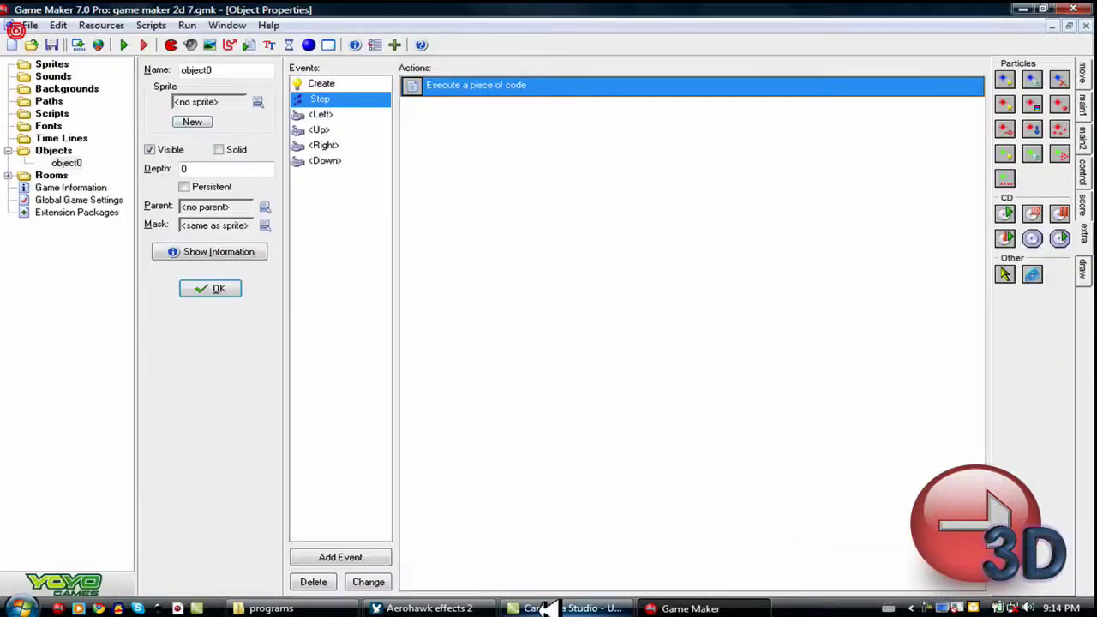
Change Aerohawk's preview background to blue, then to black
left_click(440, 607)
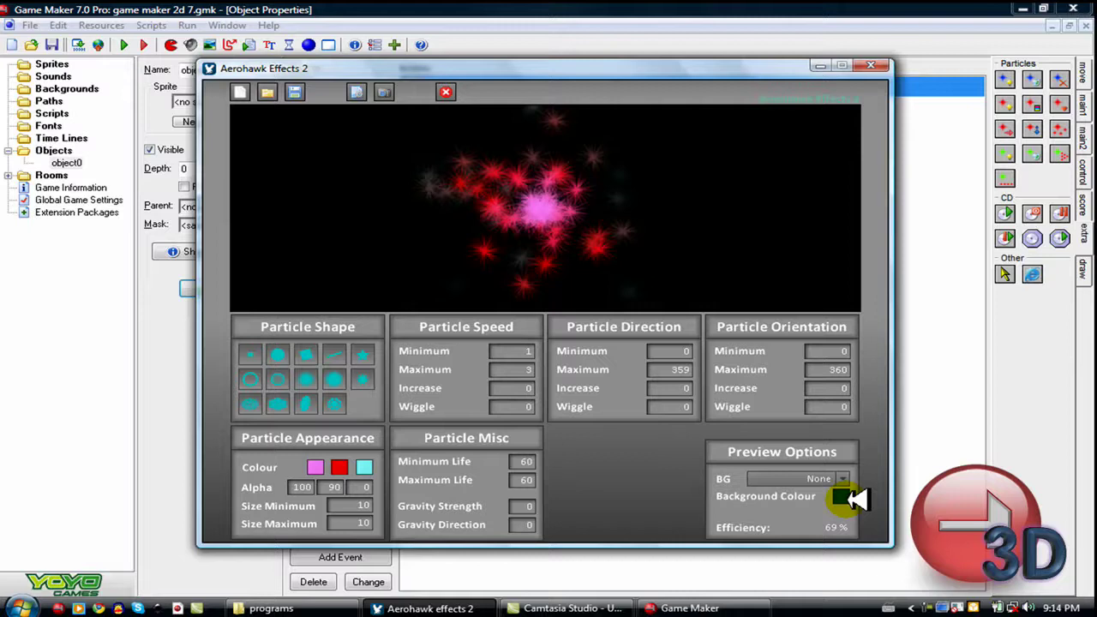
left_click(847, 498)
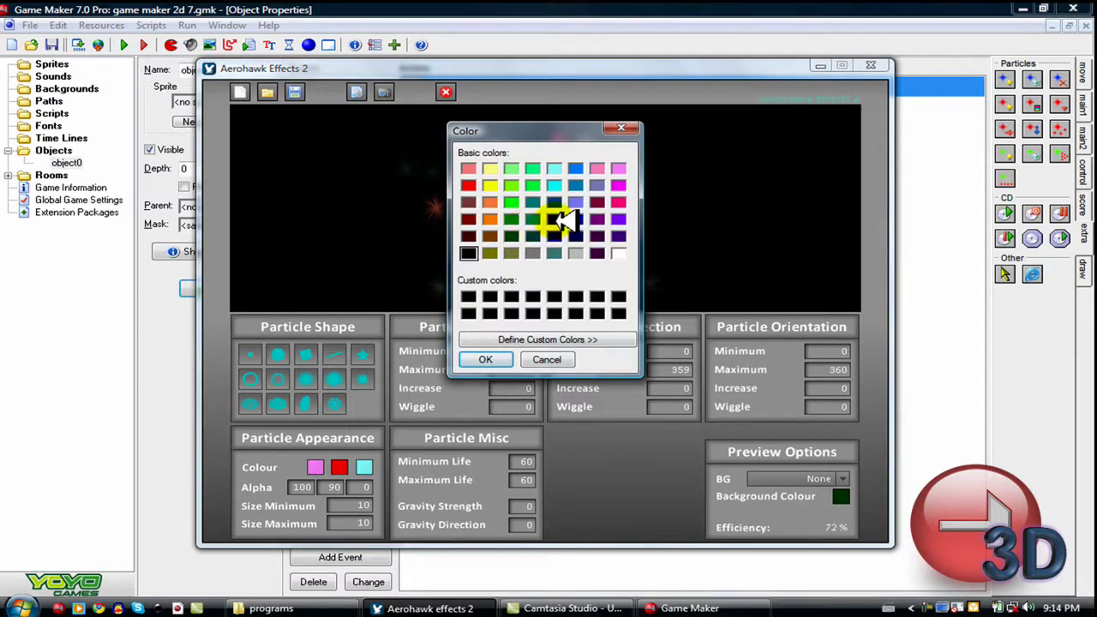
left_click(495, 358)
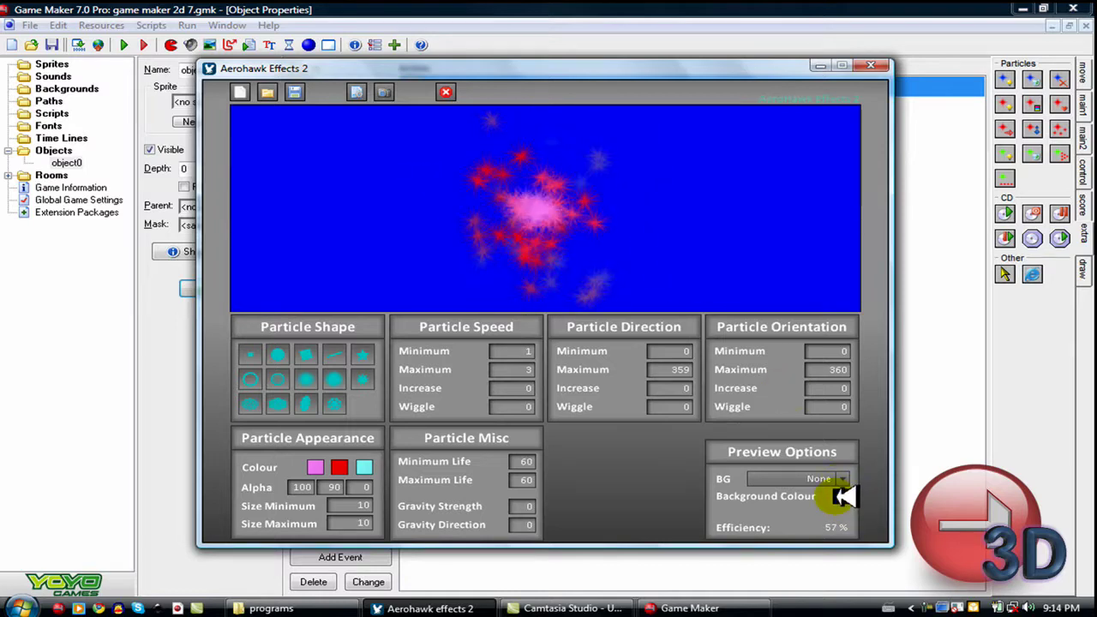
left_click(842, 497)
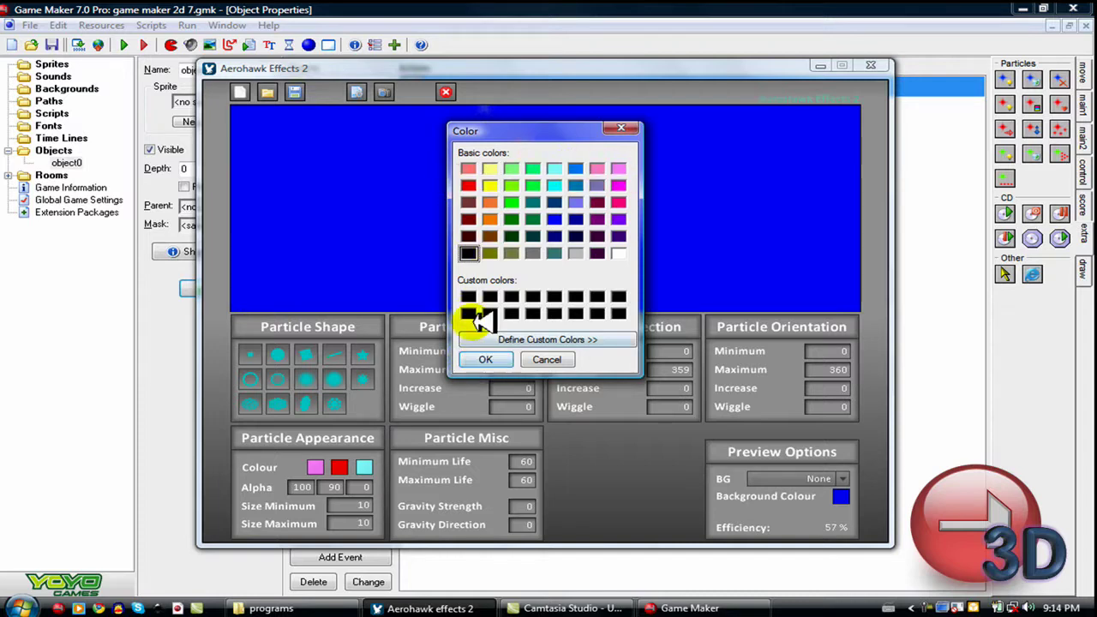
left_click(505, 359)
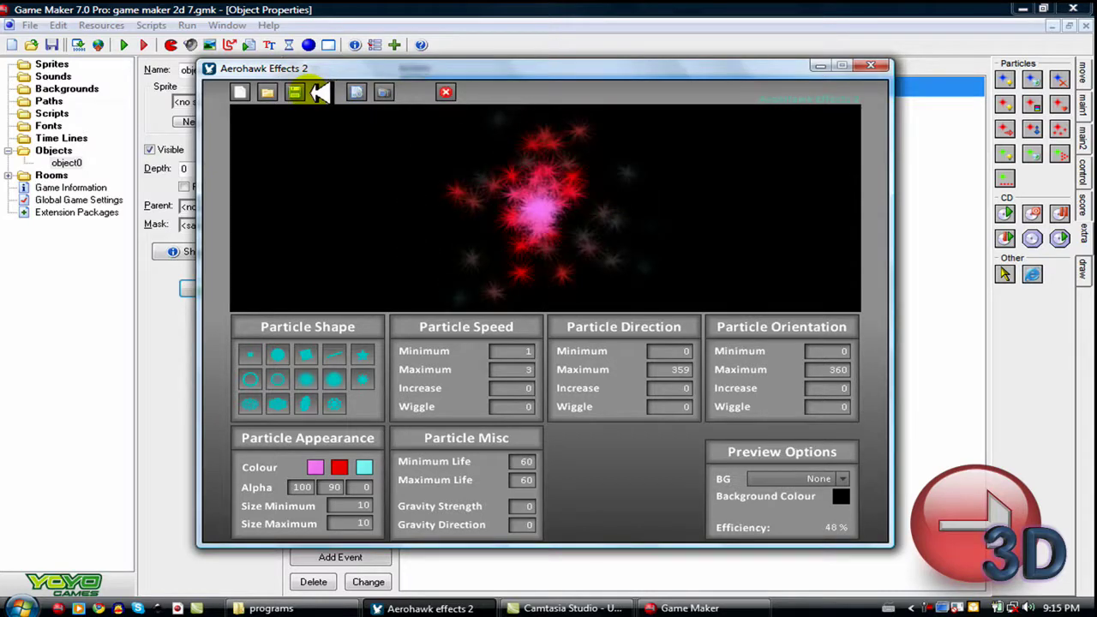
Return to Game Maker and launch Run the game to build the spark test
left_click(973, 328)
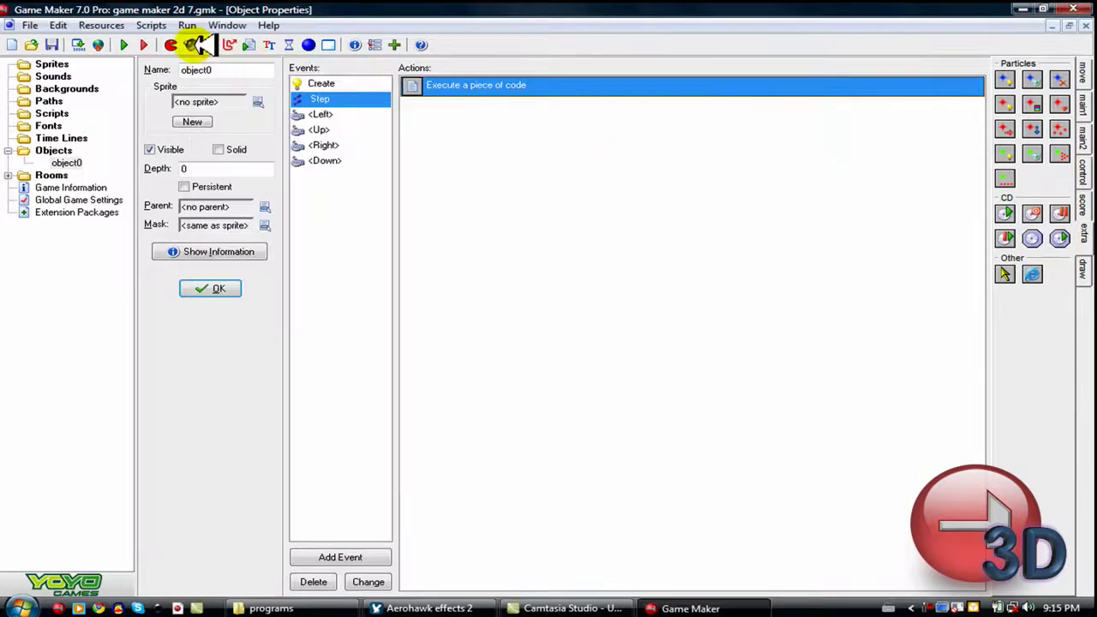
left_click(128, 44)
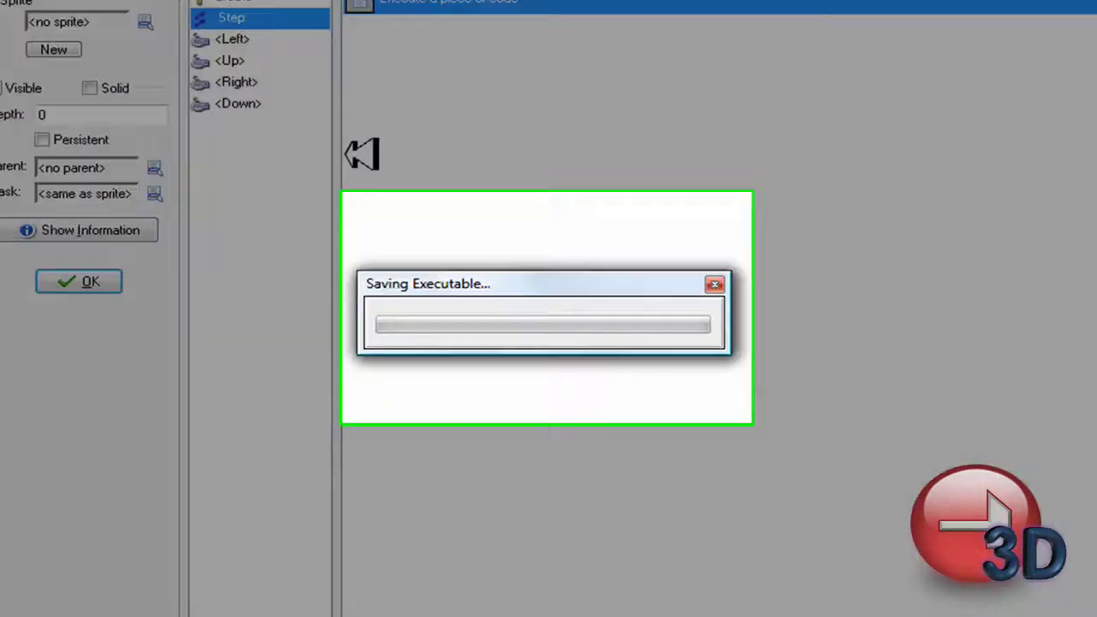